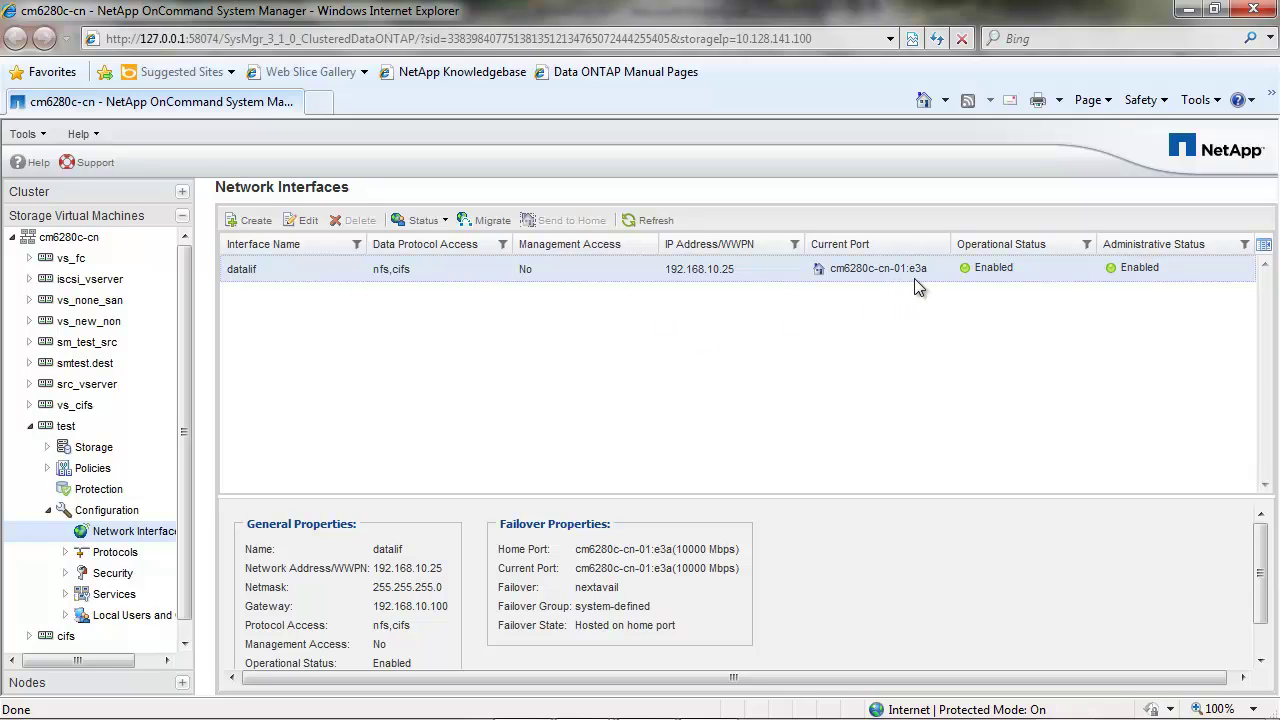
Migrate datalif to port e3a on node cm6280c-cn-02, accepting the CIFS disruption warning
click(485, 219)
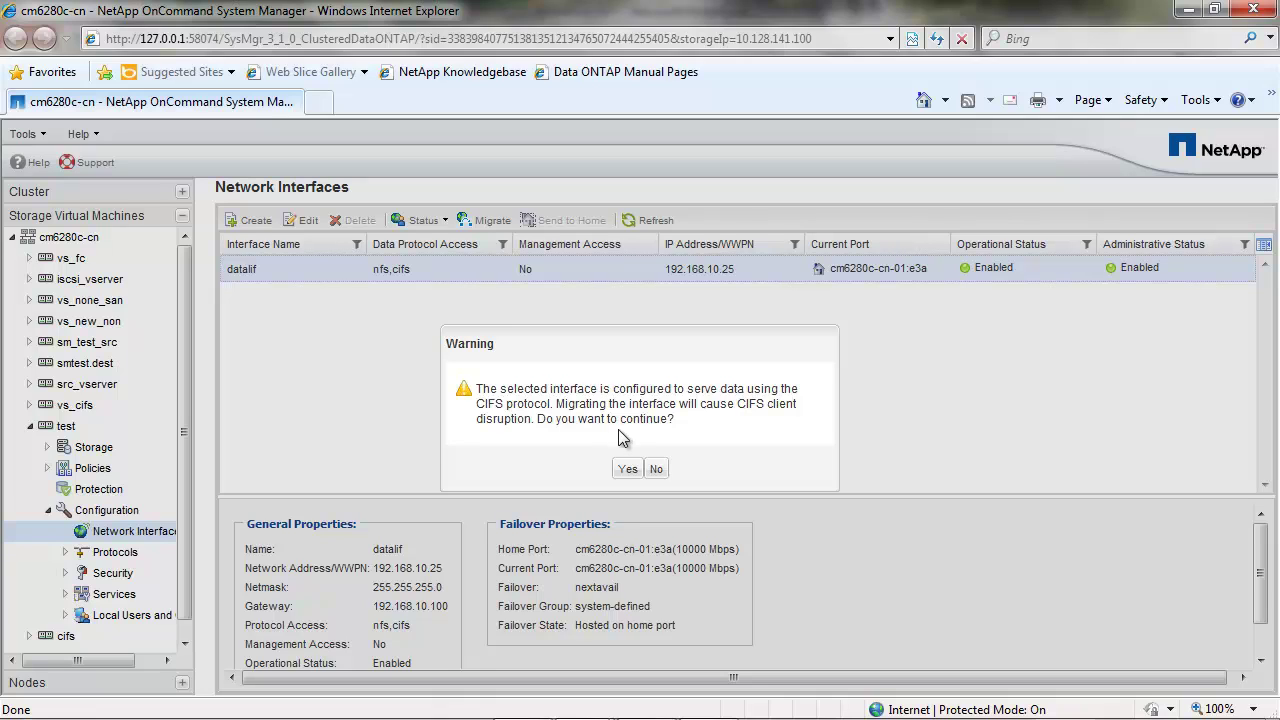
click(628, 470)
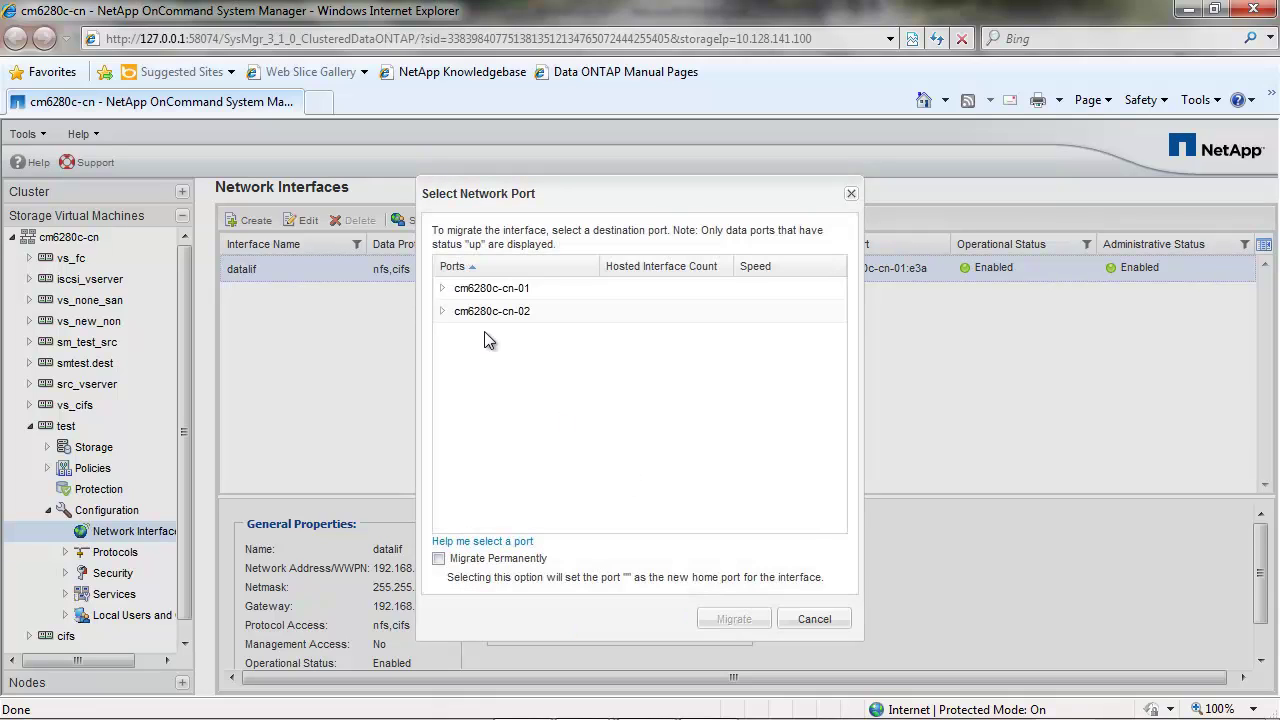
click(441, 312)
click(504, 473)
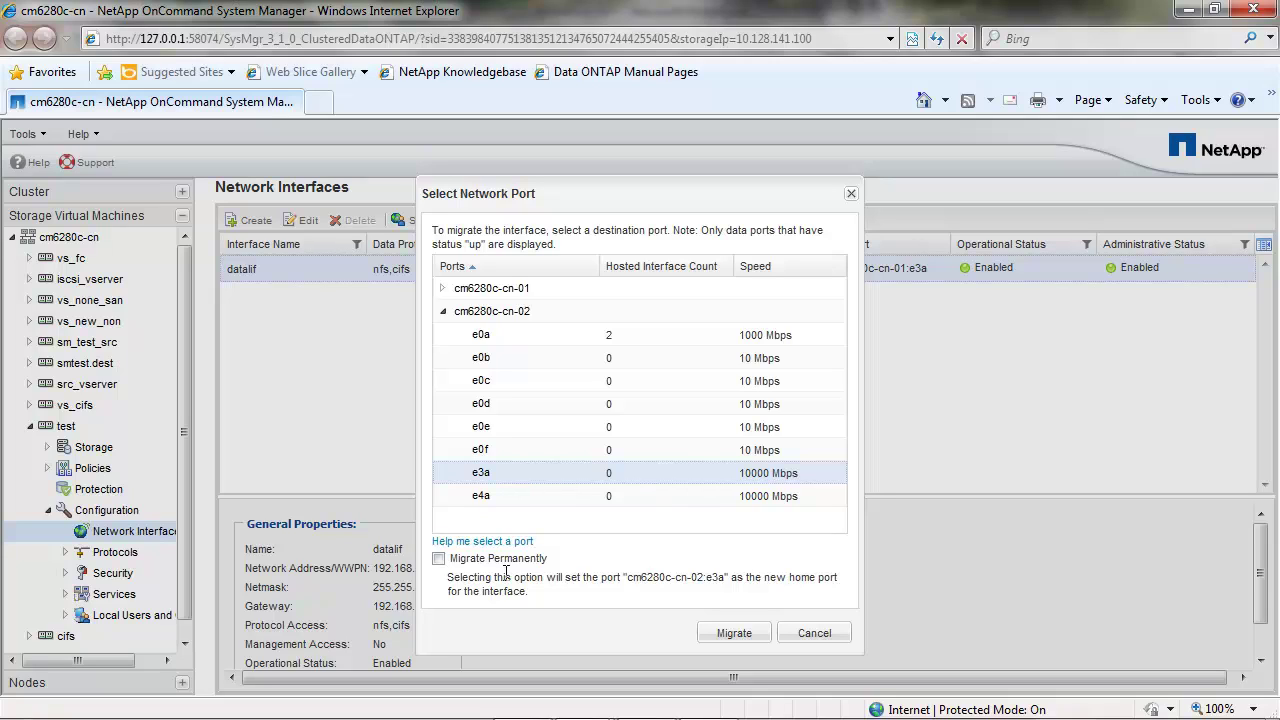
click(733, 634)
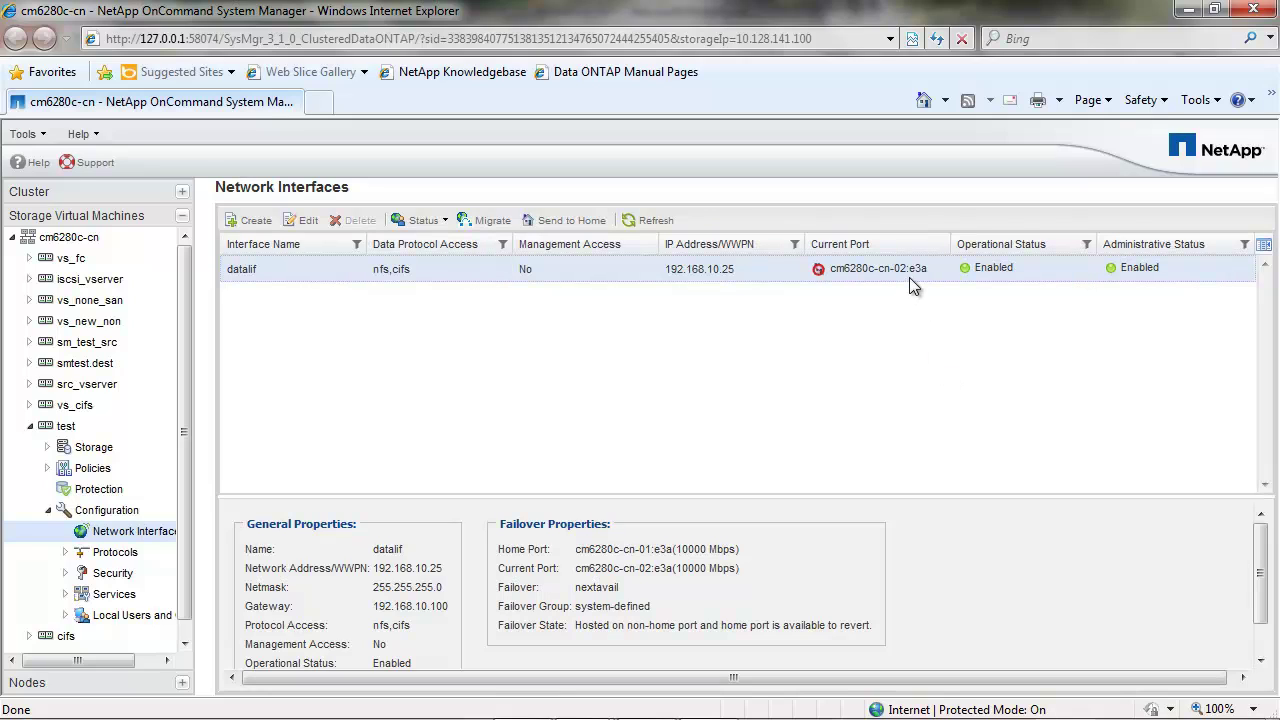
Send datalif back to its home port cm6280c-cn-01:e3a
click(587, 219)
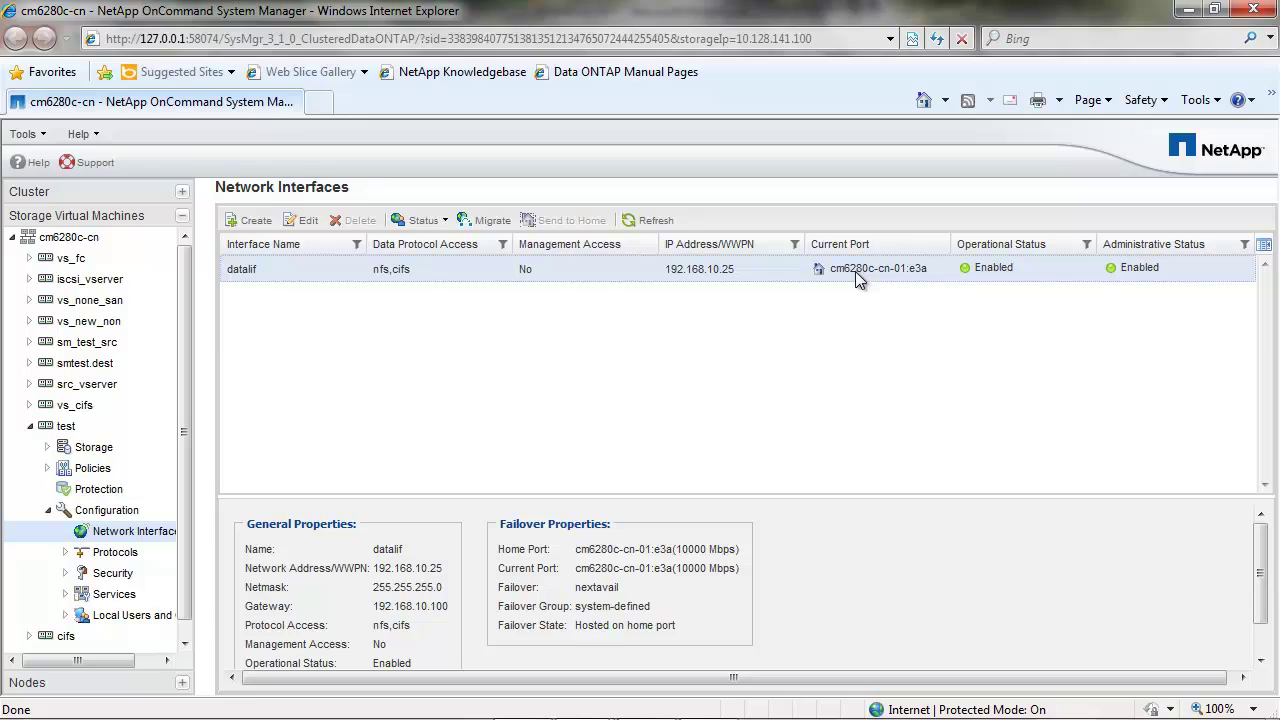
In the PuTTY CLI, migrate datalif on vserver test to node cm6280c-cn-02 port e3a
key(alt+Tab)
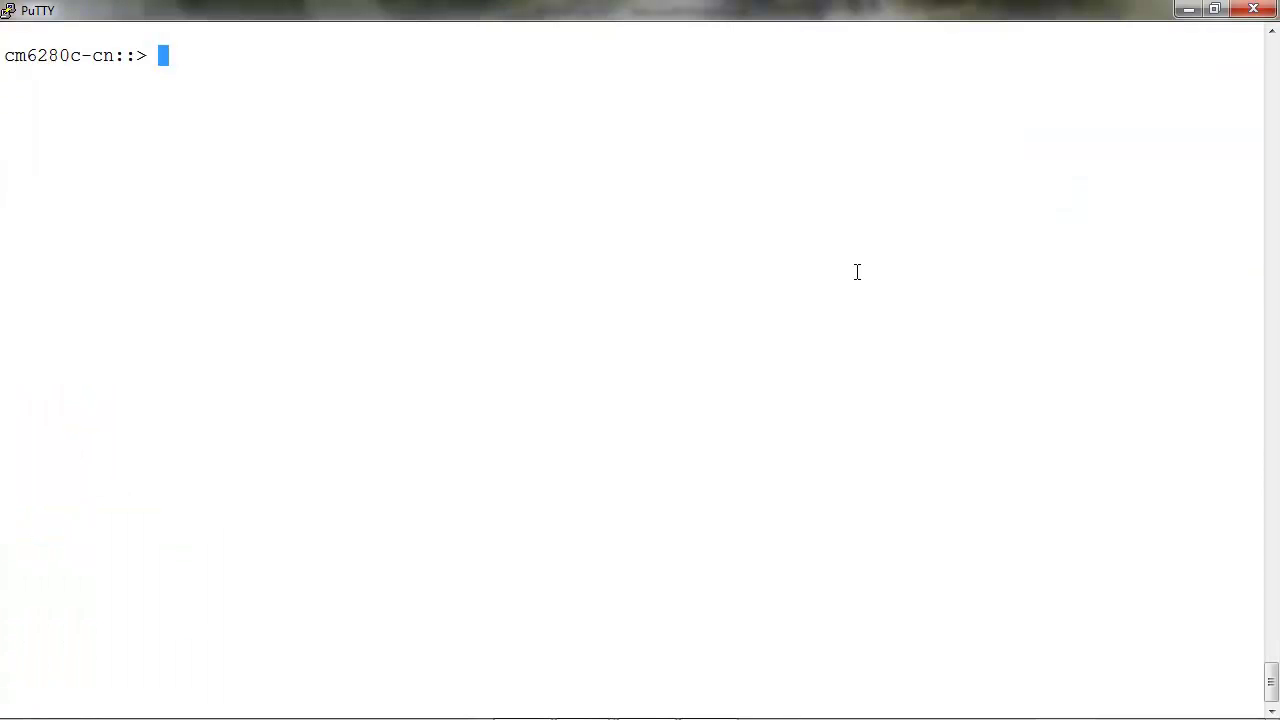
text(network )
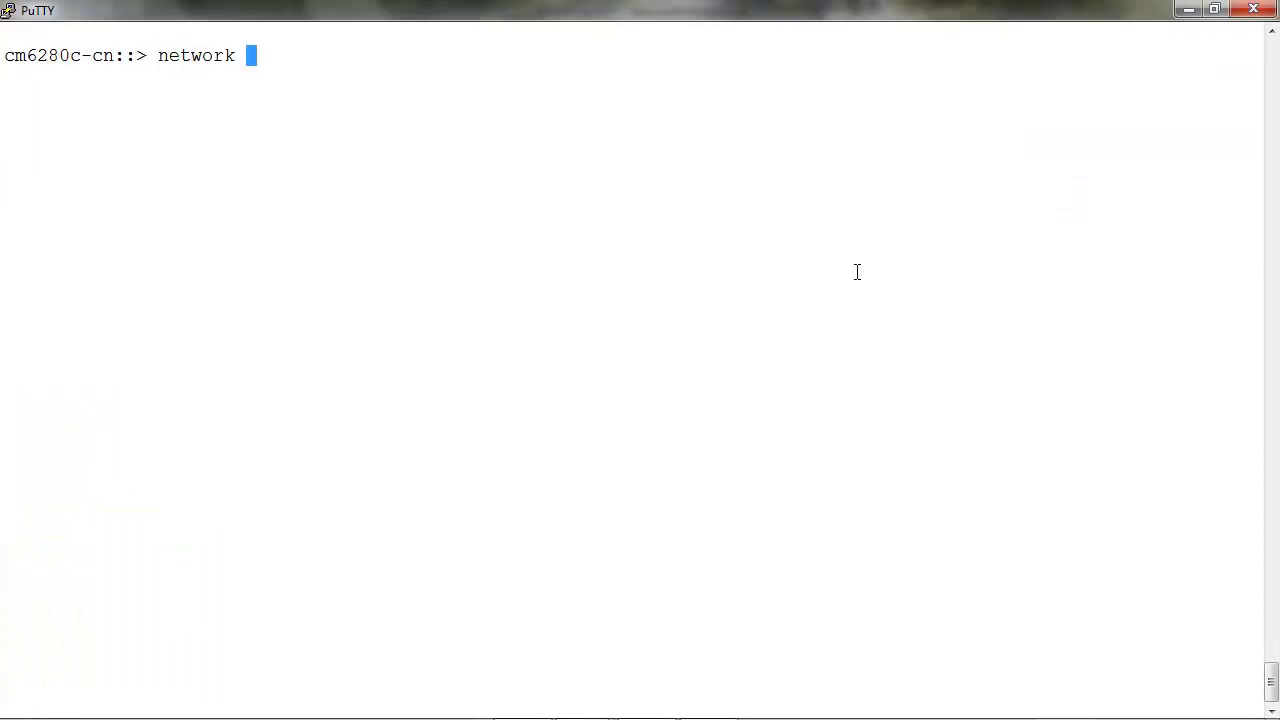
text(in)
key(Tab)
text(migr)
key(Tab)
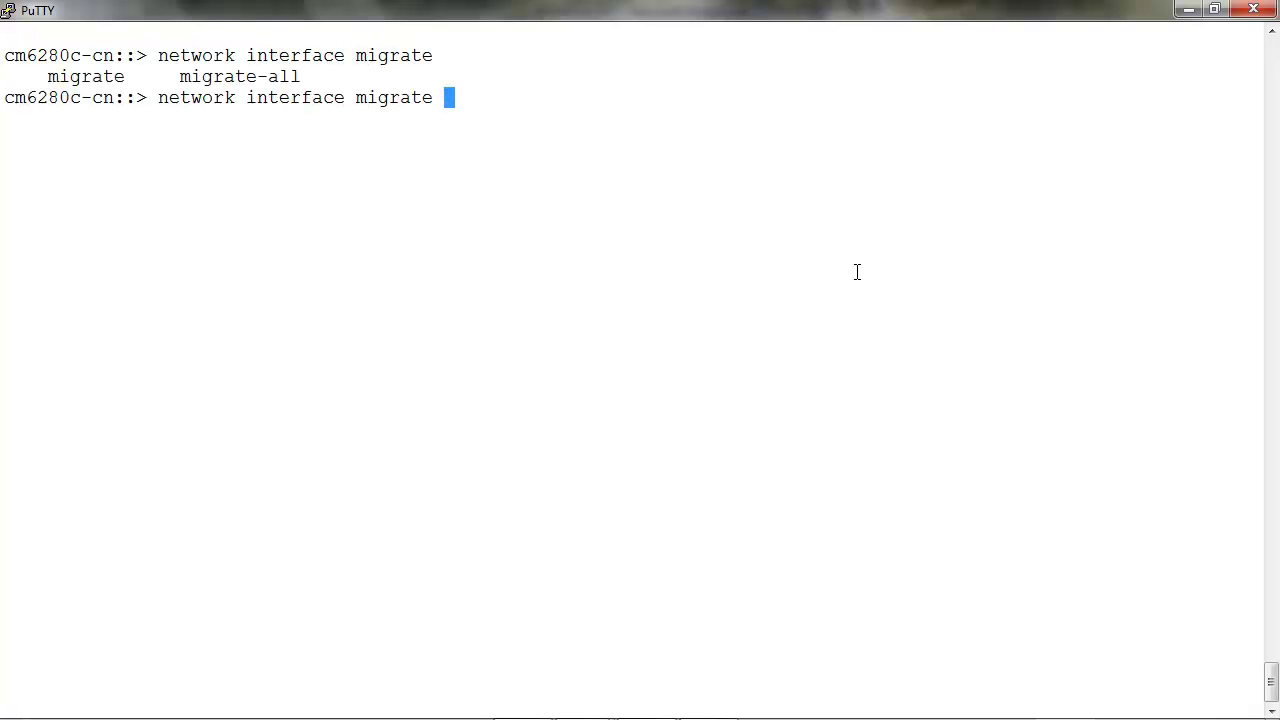
text(-vser)
key(Tab)
text(test -lif data)
key(Tab)
text(-dest)
key(Tab)
text(n)
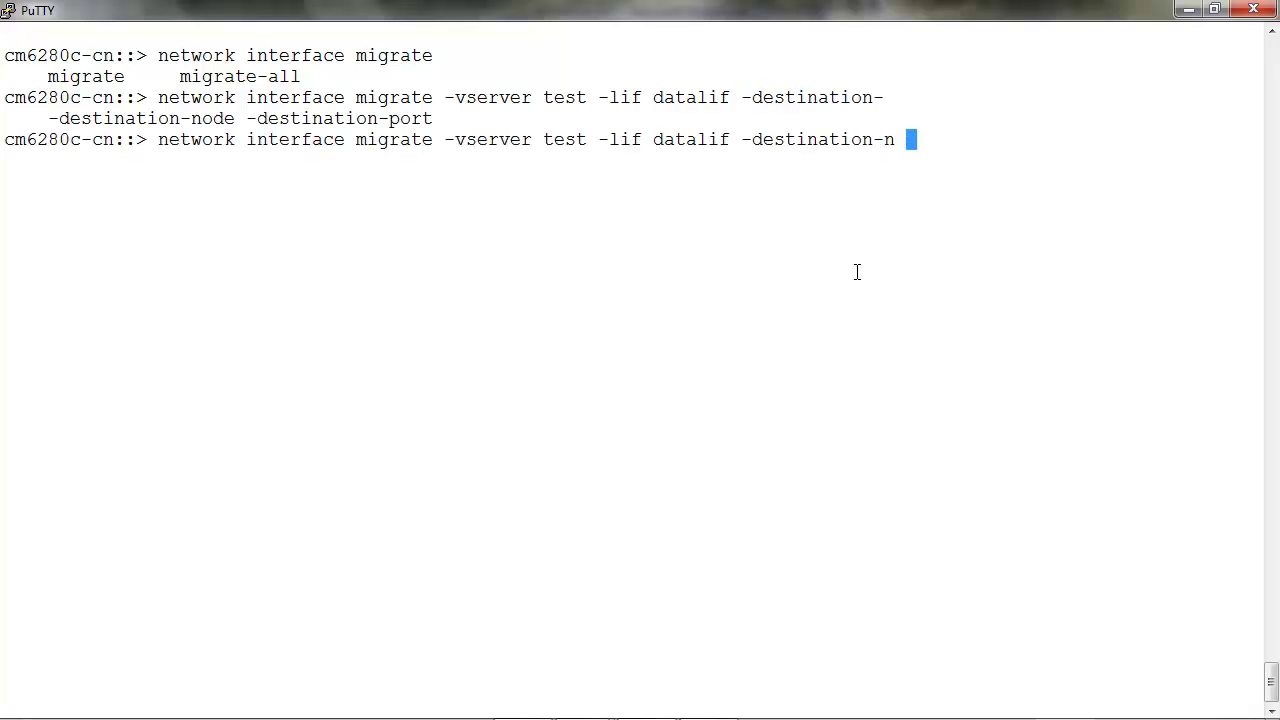
key(Tab)
key(Tab)
text(2 )
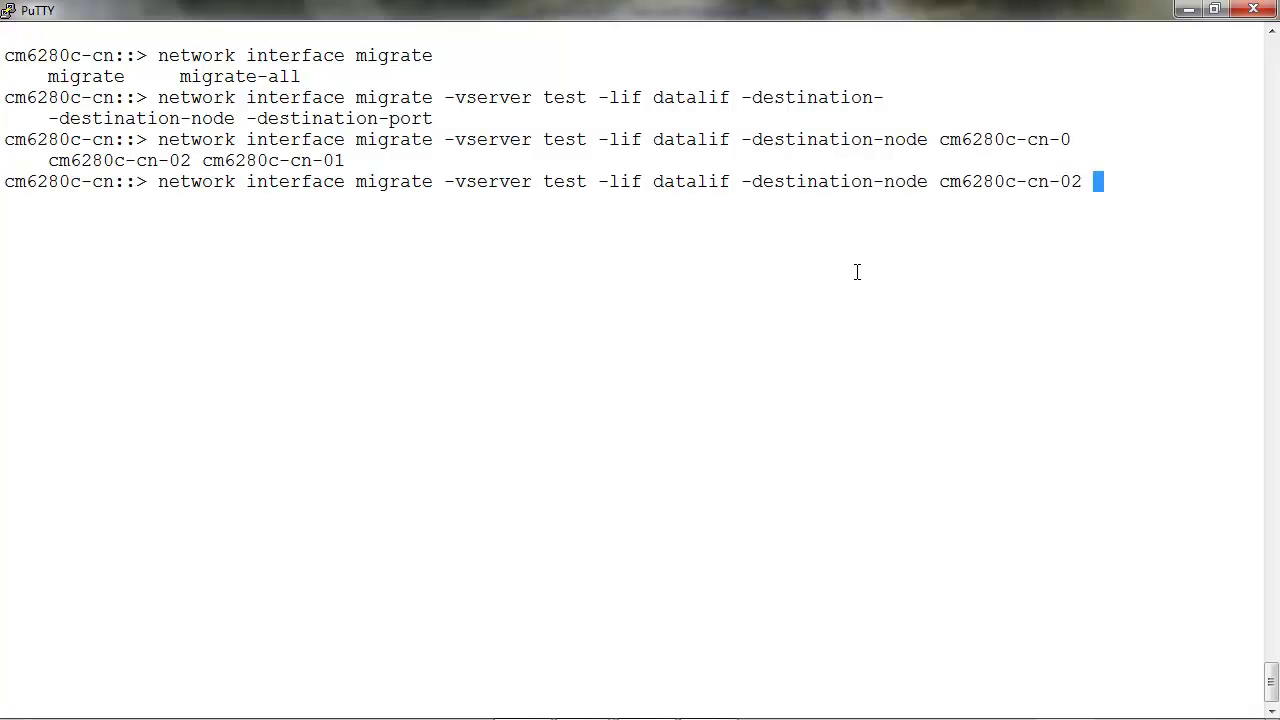
text(-dest)
key(Tab)
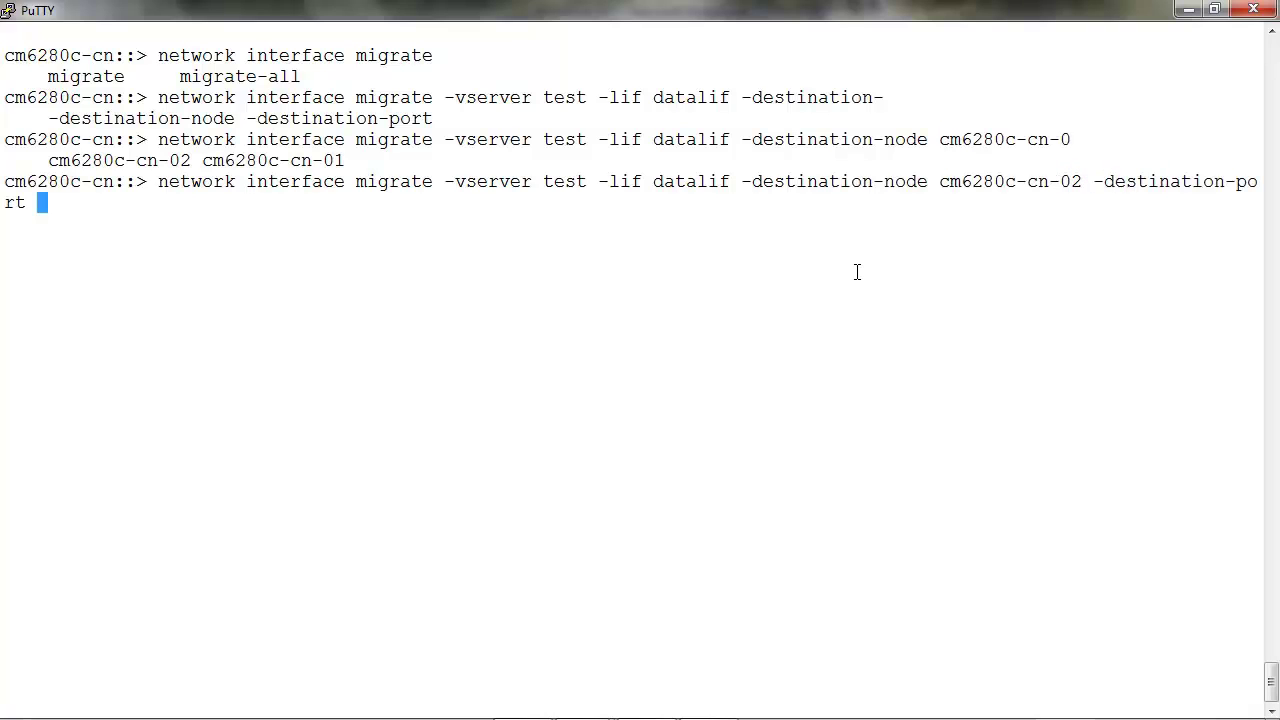
text(e3a)
key(Return)
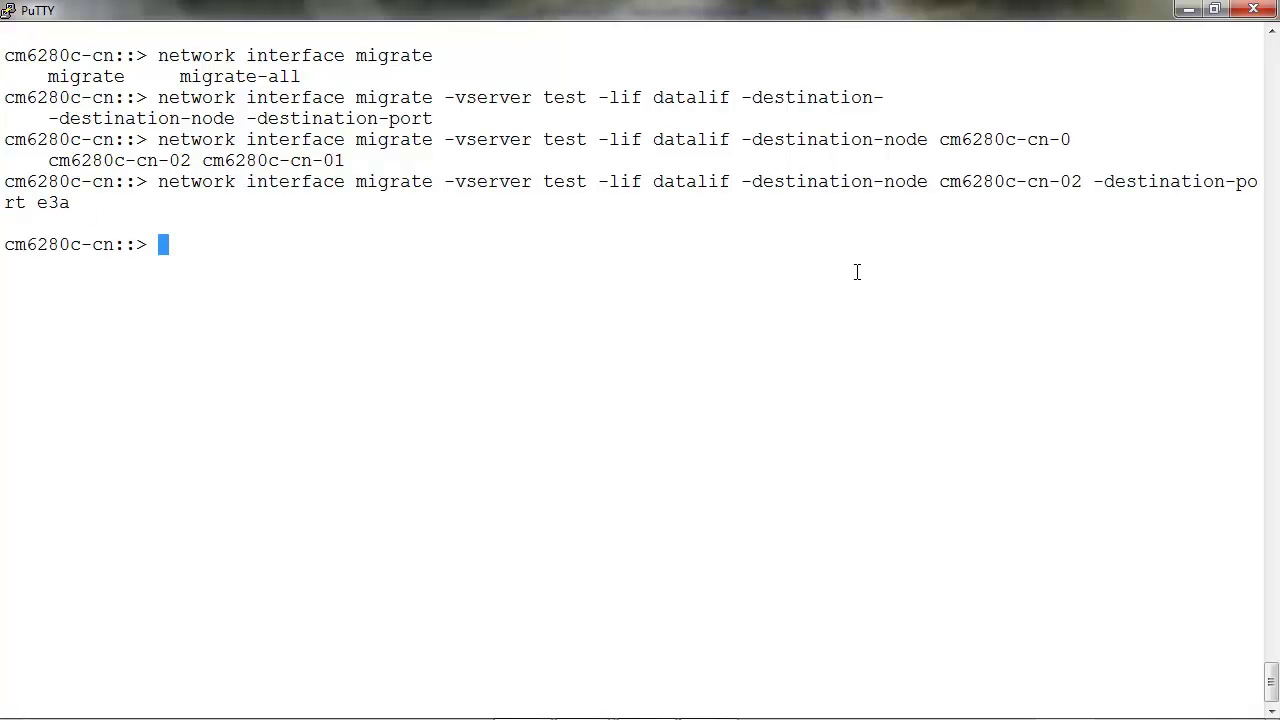
Enter 'network interface show -vserver test -lif datalif' at the prompt
text(network int)
key(Tab)
text(show -vse)
key(Tab)
text(test -lif )
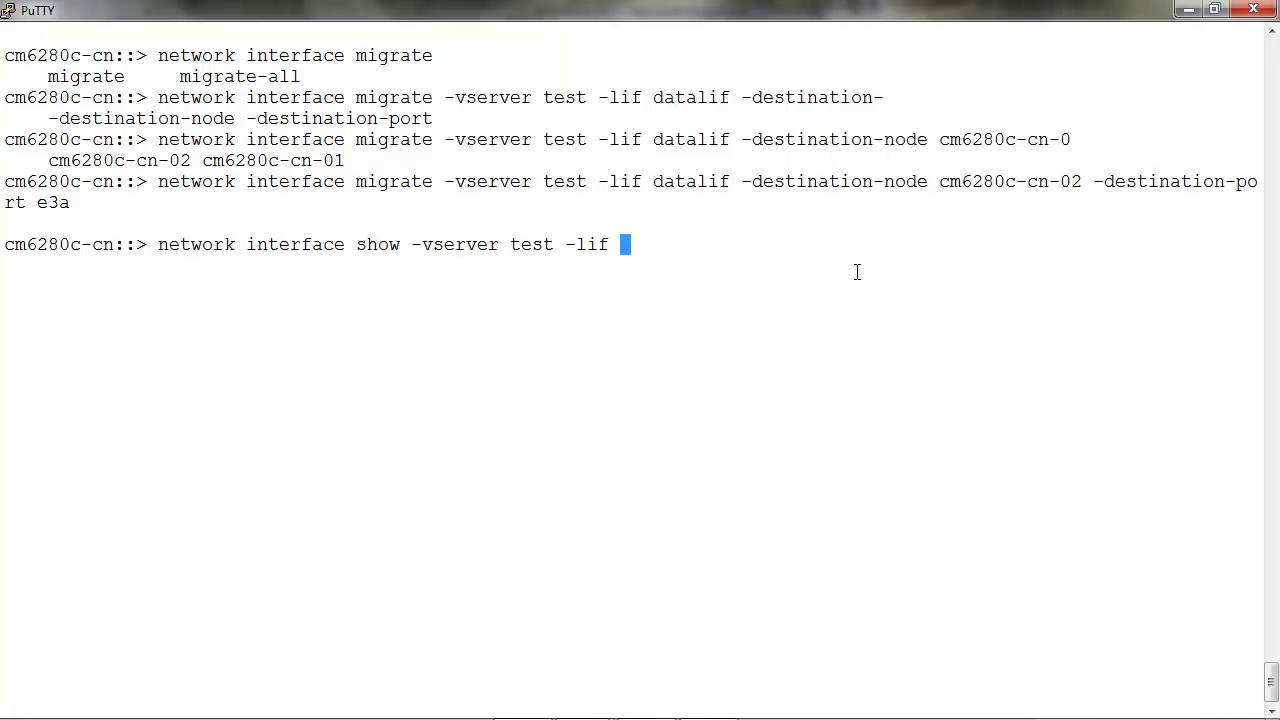
text(datalif)
Display datalif's details and highlight the Is Home: false line
key(Return)
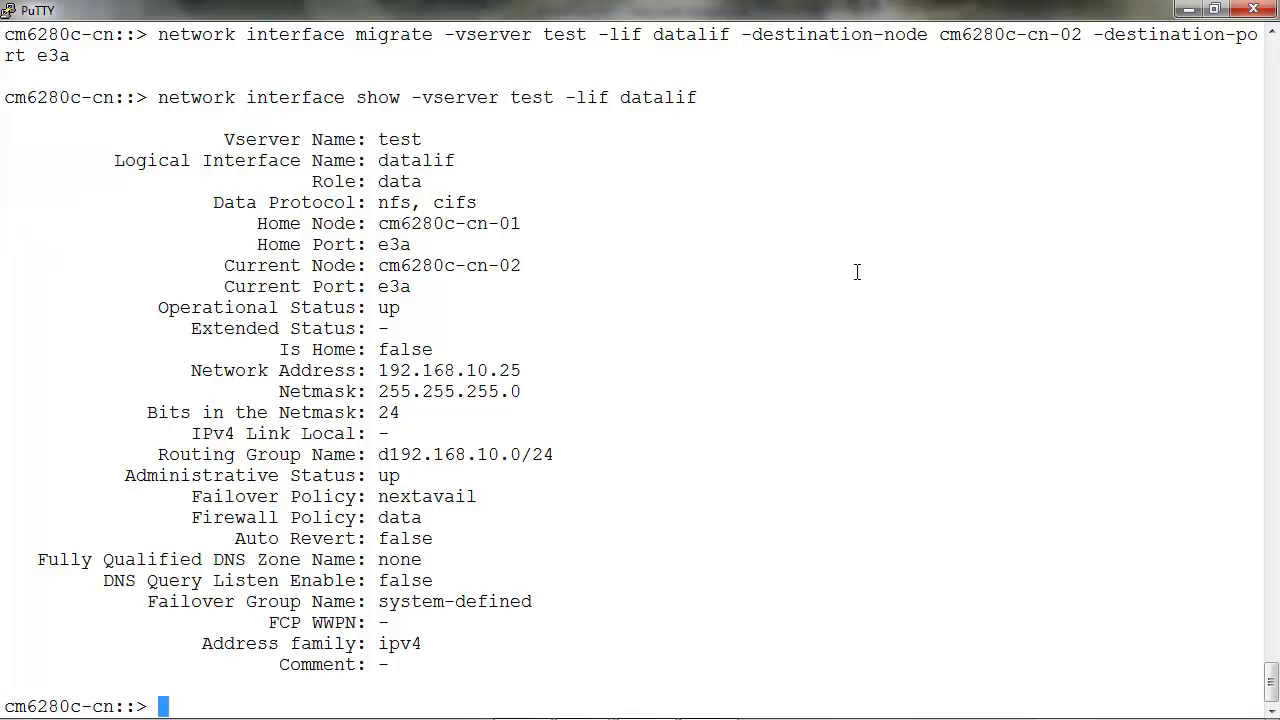
mouse_move(270, 349)
mouse_down()
mouse_move(446, 372)
mouse_move(443, 352)
mouse_up()
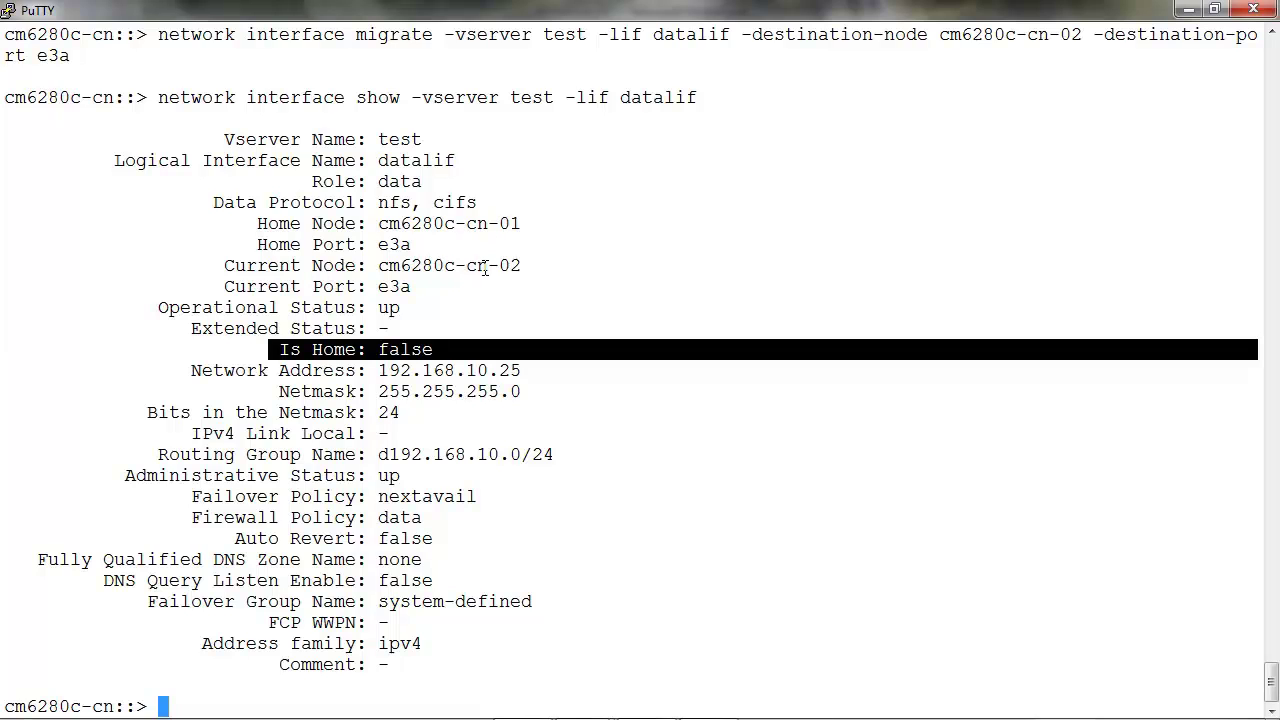
click(770, 563)
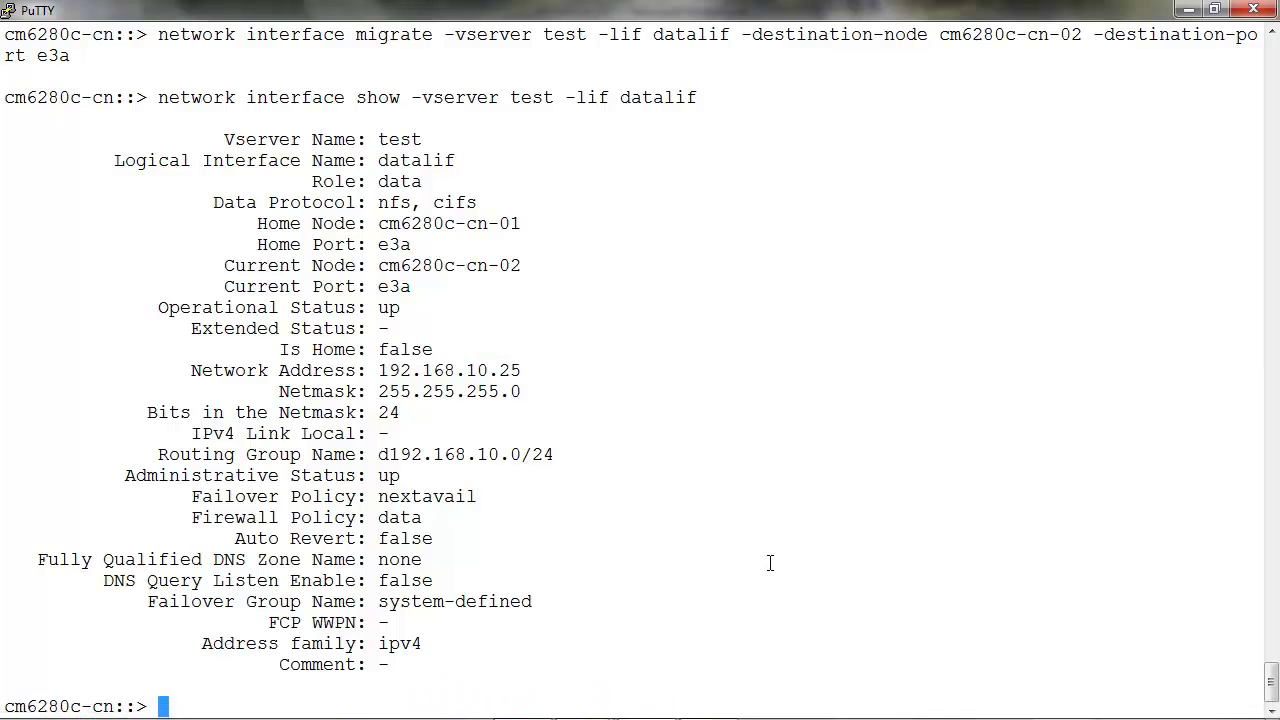
Enter 'network interface revert -vserver test -lif datalif' with Tab completion
text(network int)
key(Tab)
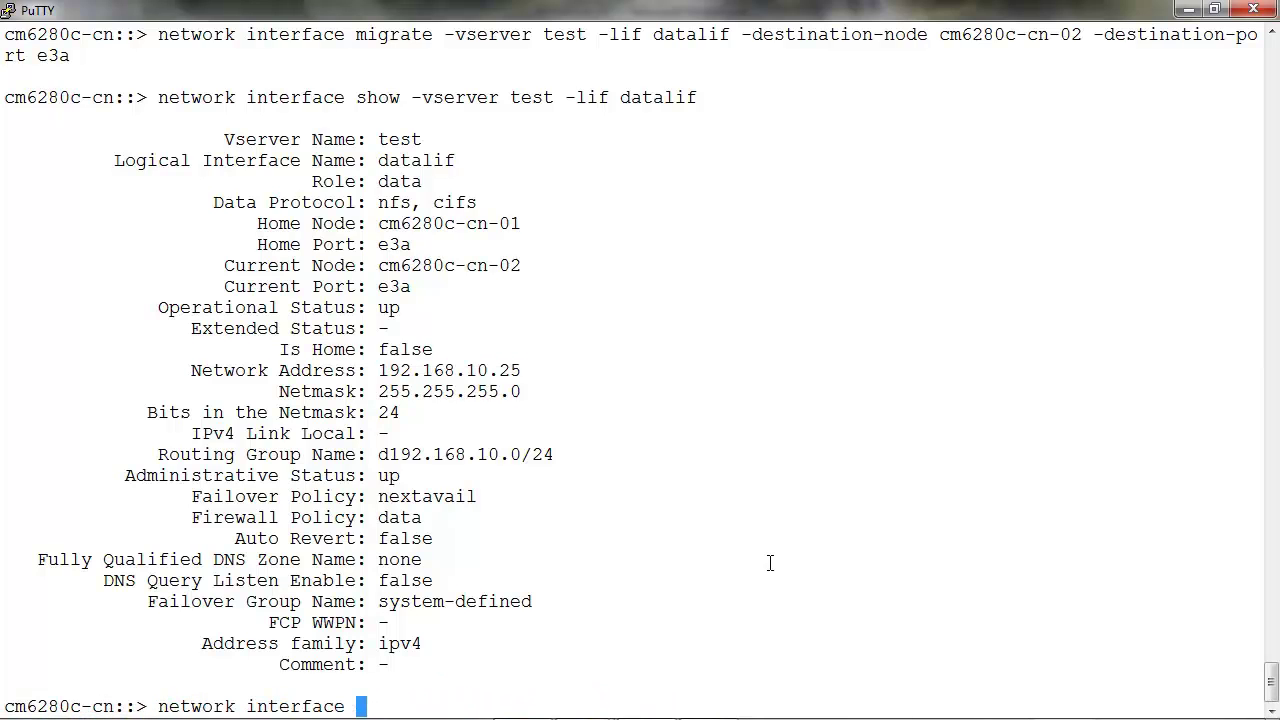
text(rev)
key(Tab)
text(-)
text(vse)
key(Tab)
text(test -lif data)
key(Tab)
Run the revert, then redisplay datalif's details and highlight the Is Home: true line
key(Return)
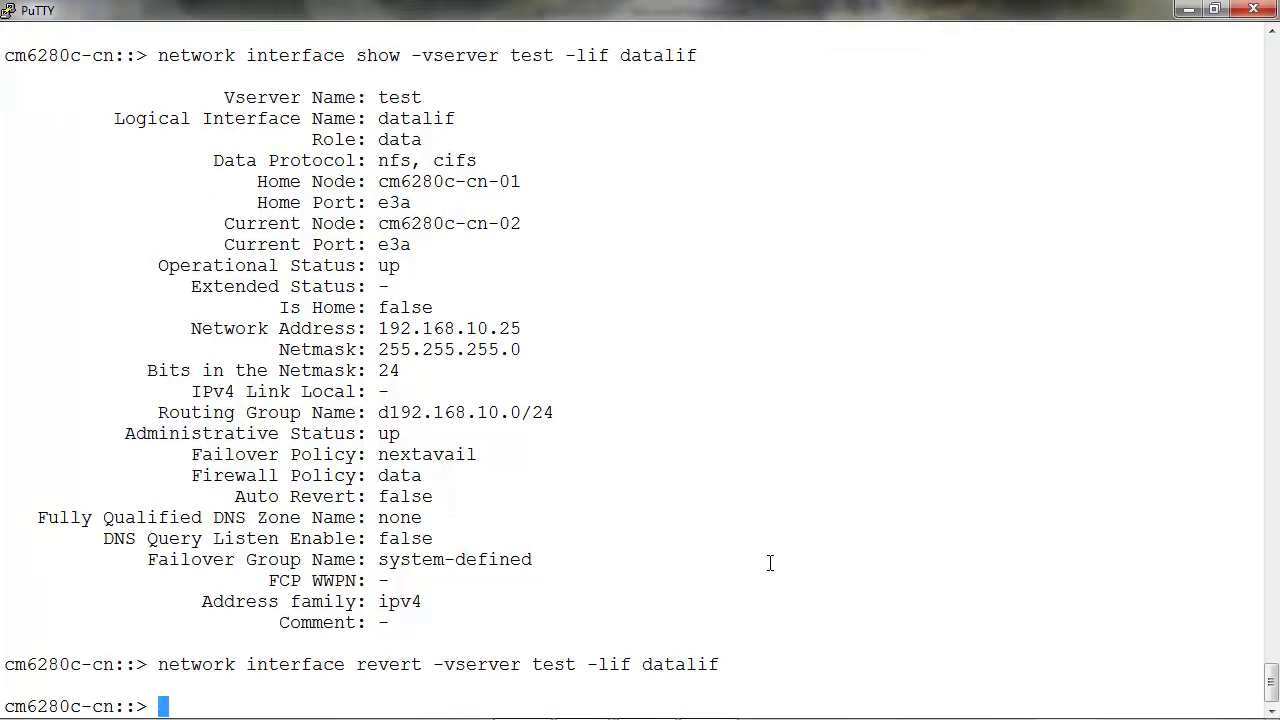
key(Up)
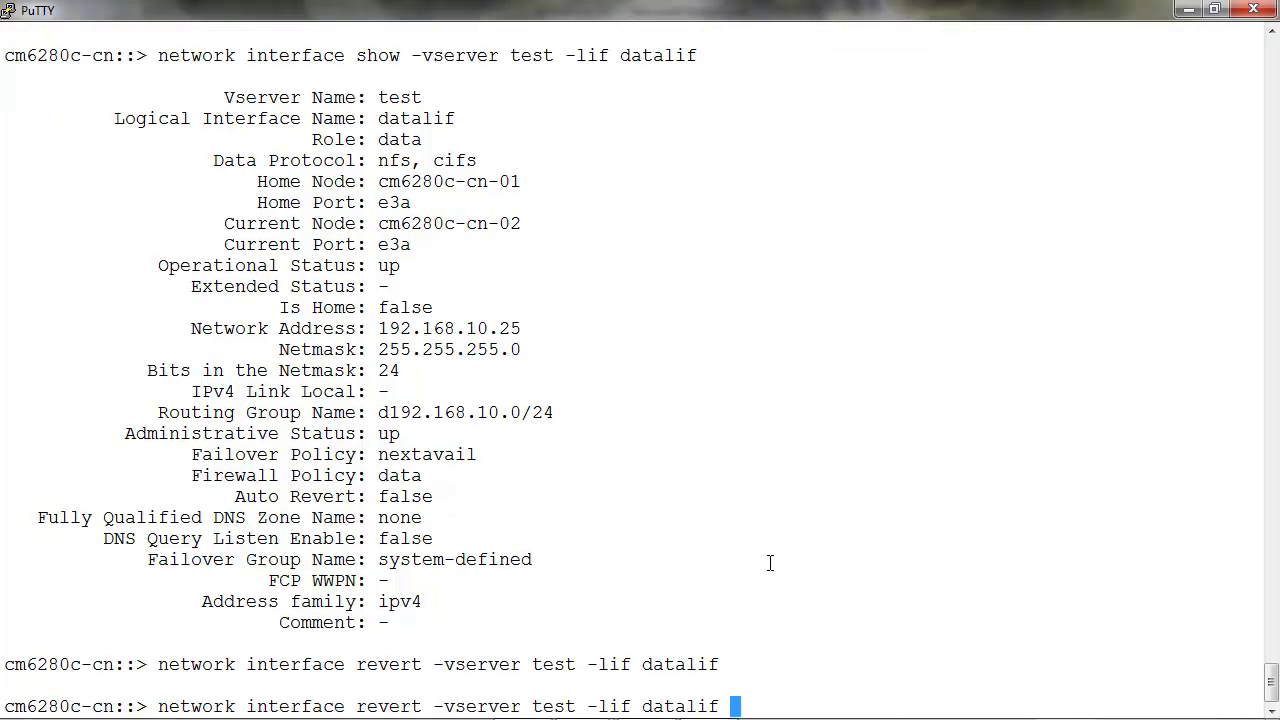
key(Up)
key(Return)
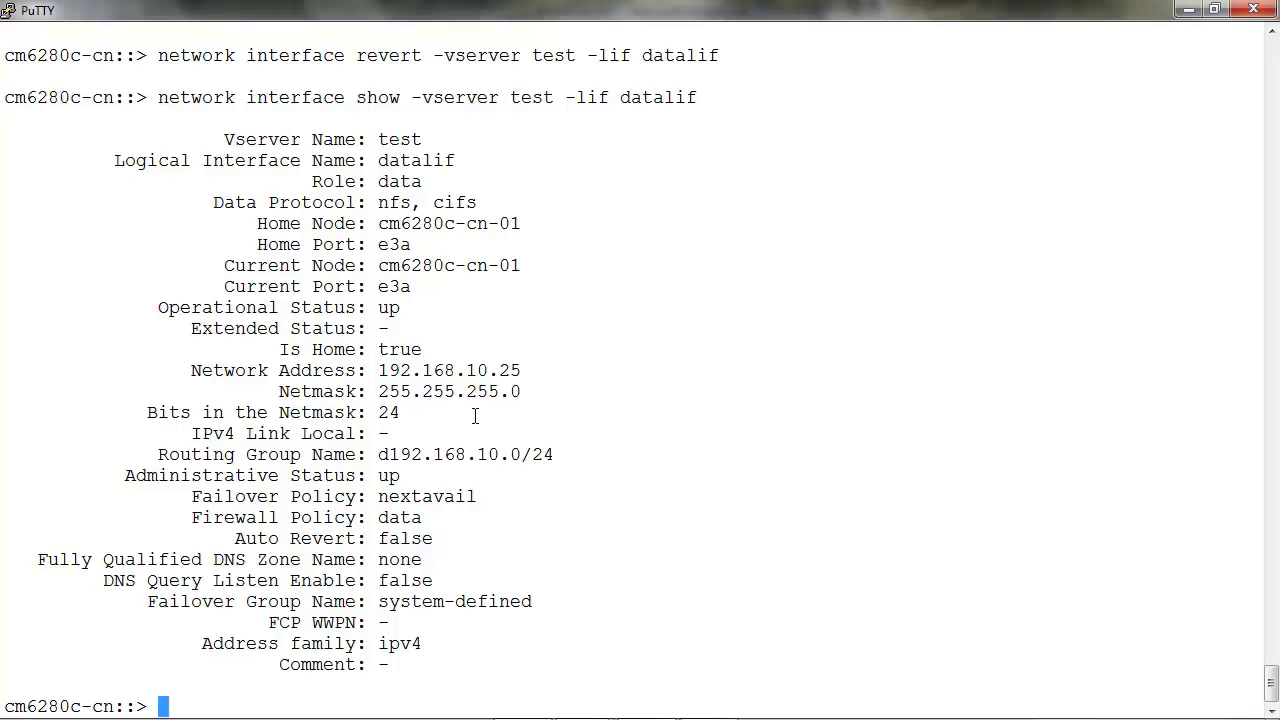
drag(274, 345, 435, 349)
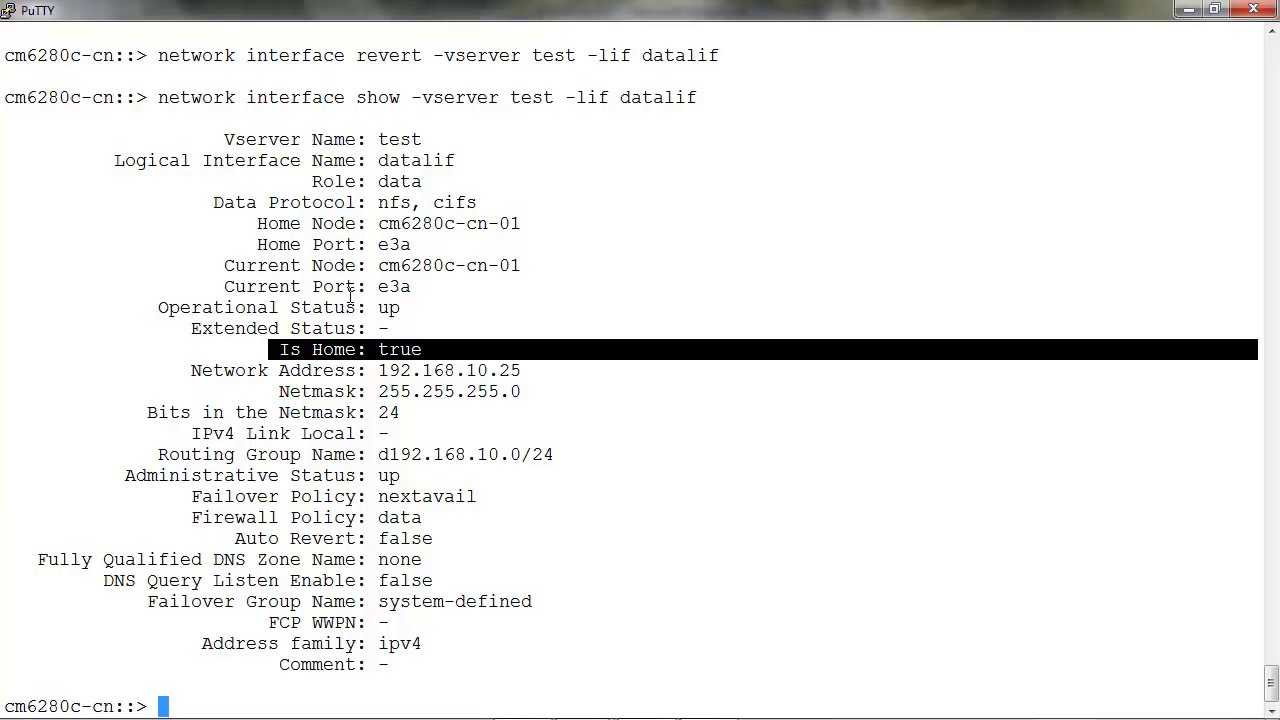
click(415, 296)
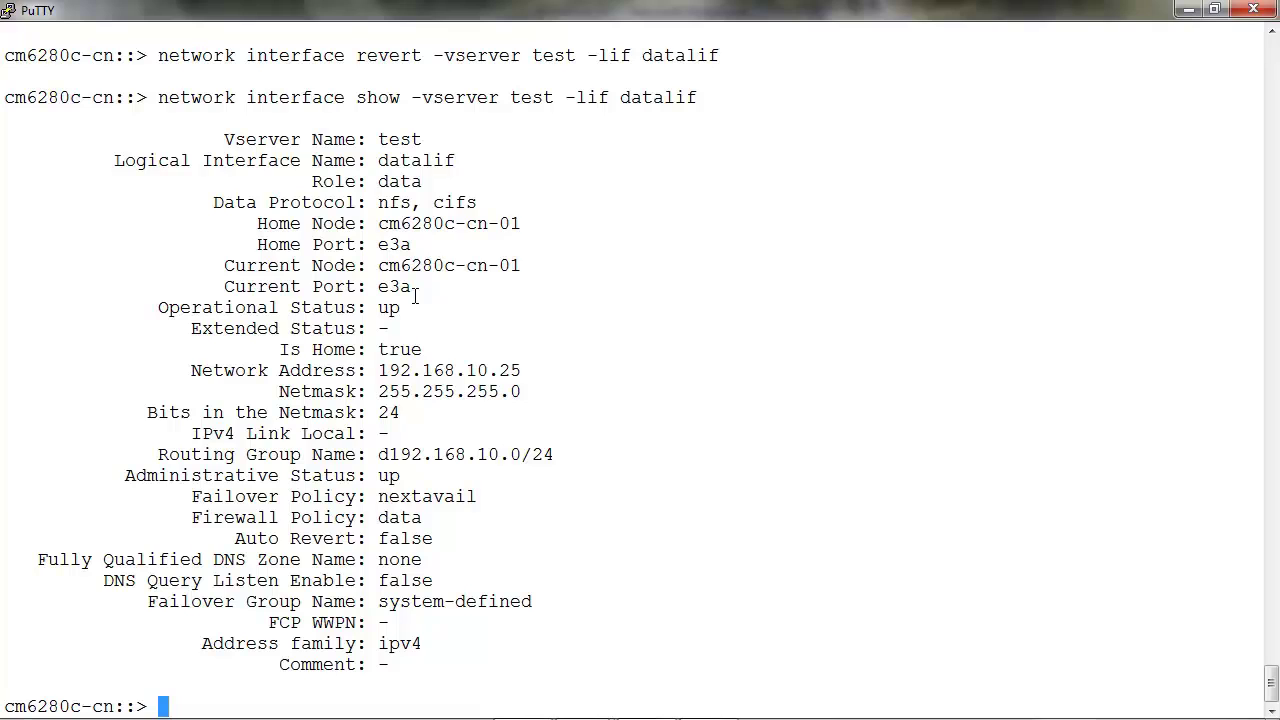